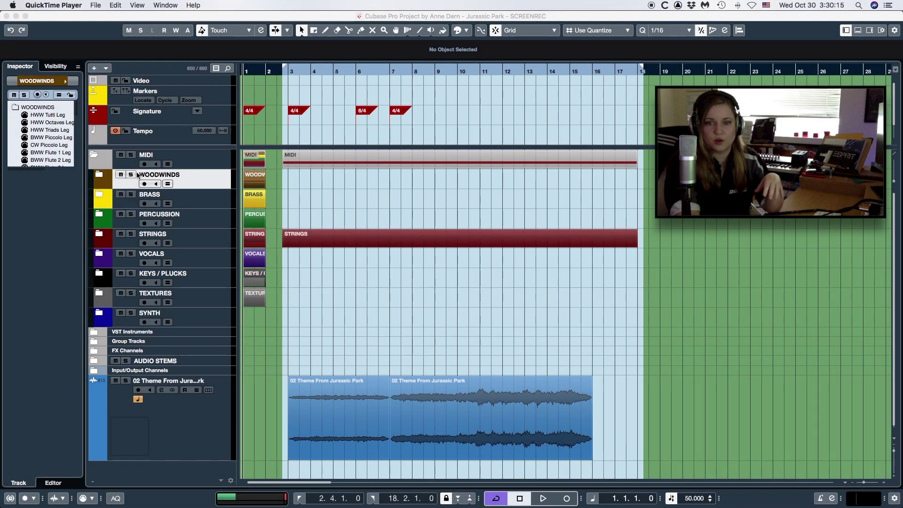
Step: Expand the WOODWINDS folder, select HWW Tutti Leg and BWW Oboe 1 Leg, then select the BRASS folder
click(101, 177)
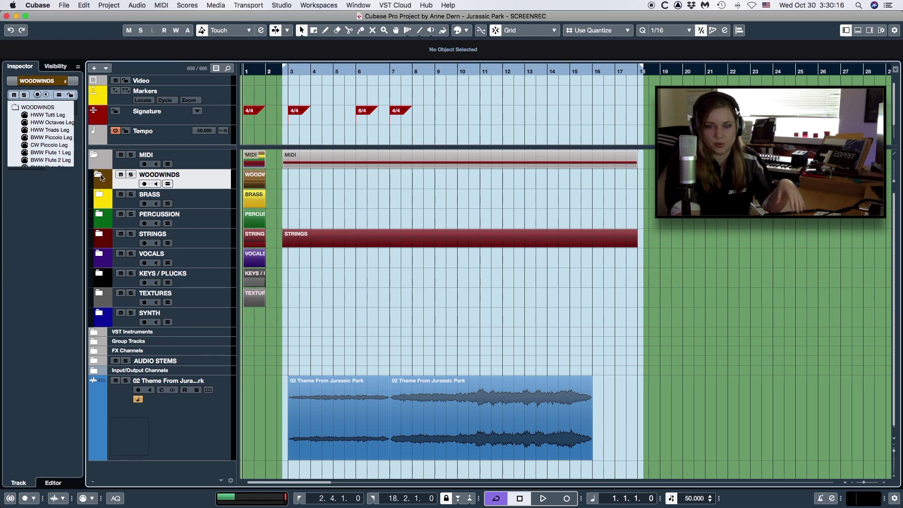
click(101, 177)
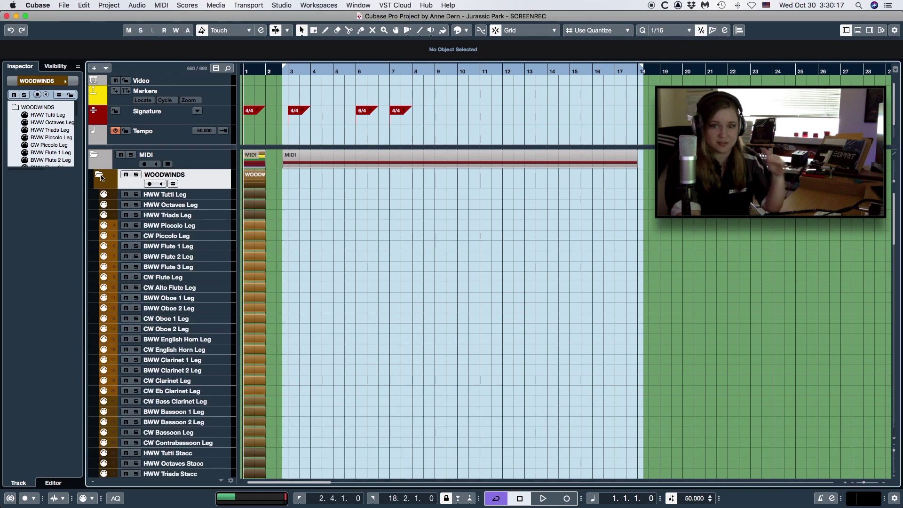
click(175, 197)
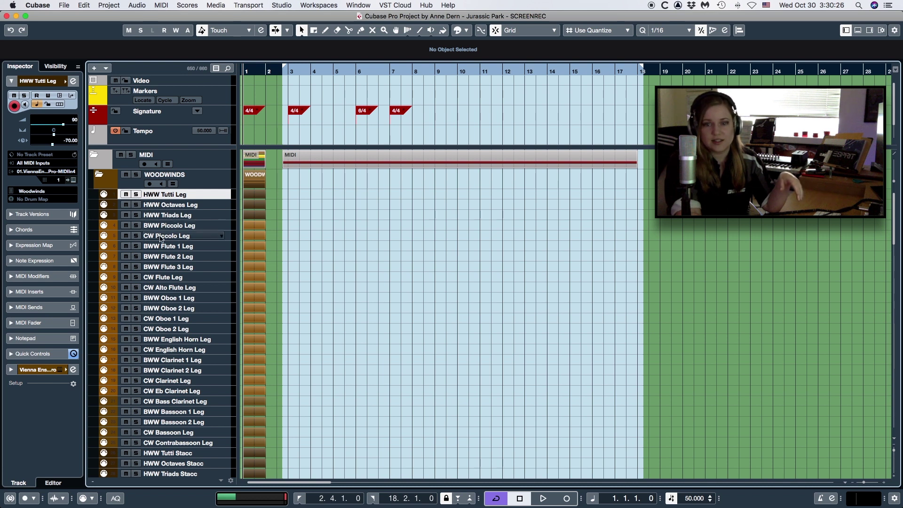
click(165, 300)
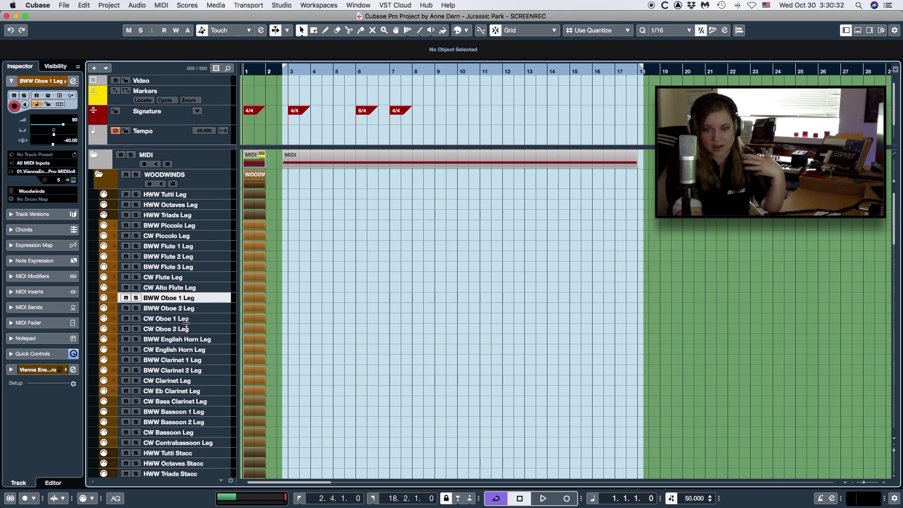
scroll(186, 322, down, 15)
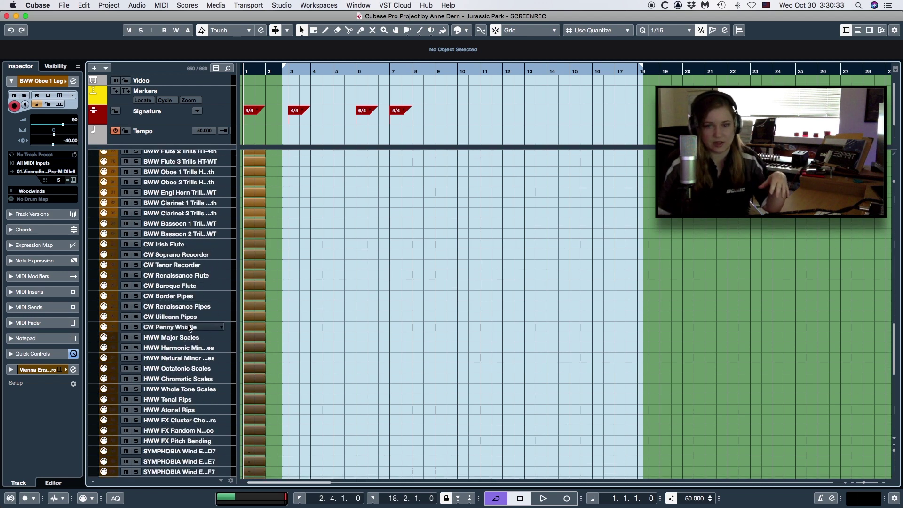
scroll(188, 328, down, 5)
click(106, 367)
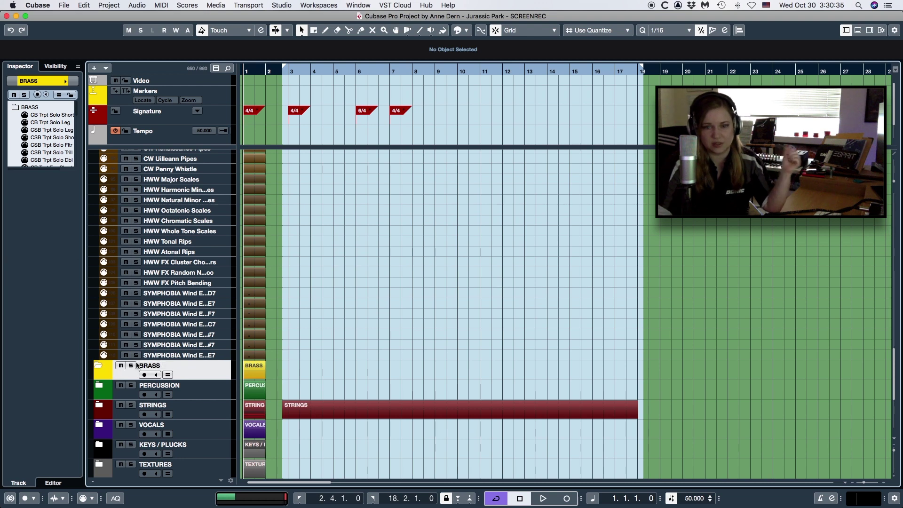
Step: Expand the BRASS folder and select the CB Horns 12 Leg track
click(98, 366)
scroll(165, 361, down, 10)
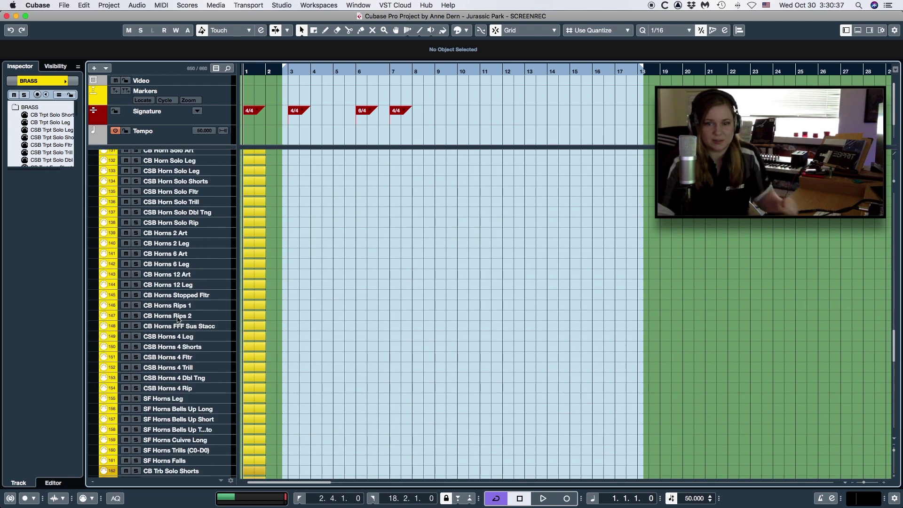
click(183, 287)
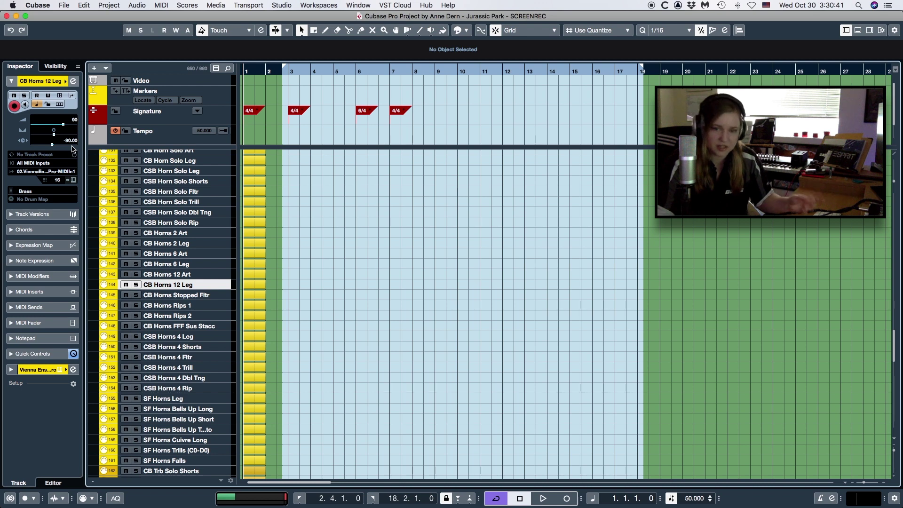
scroll(173, 251, down, 20)
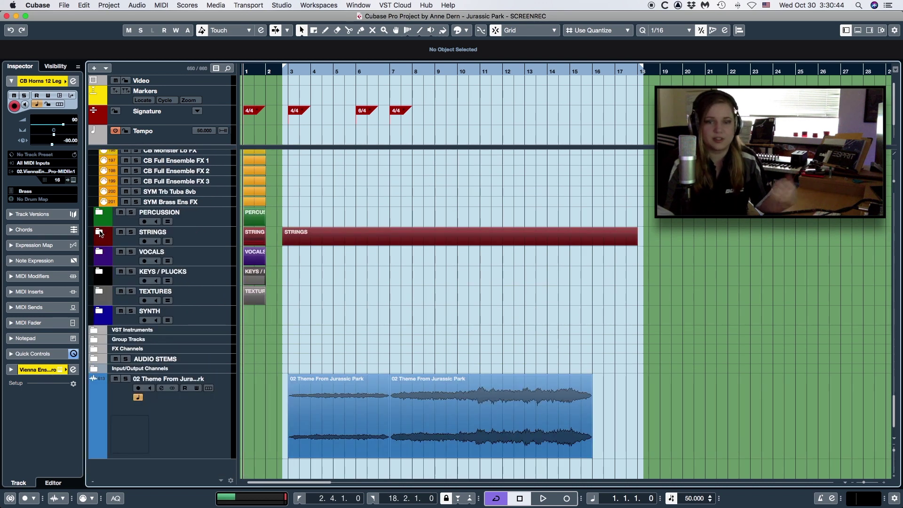
Step: Expand the STRINGS folder and select the CMS Vln 1 Long, CS Solo Vln 1 Leg and CSS Vln 1 Leg tracks
click(99, 232)
scroll(218, 262, down, 5)
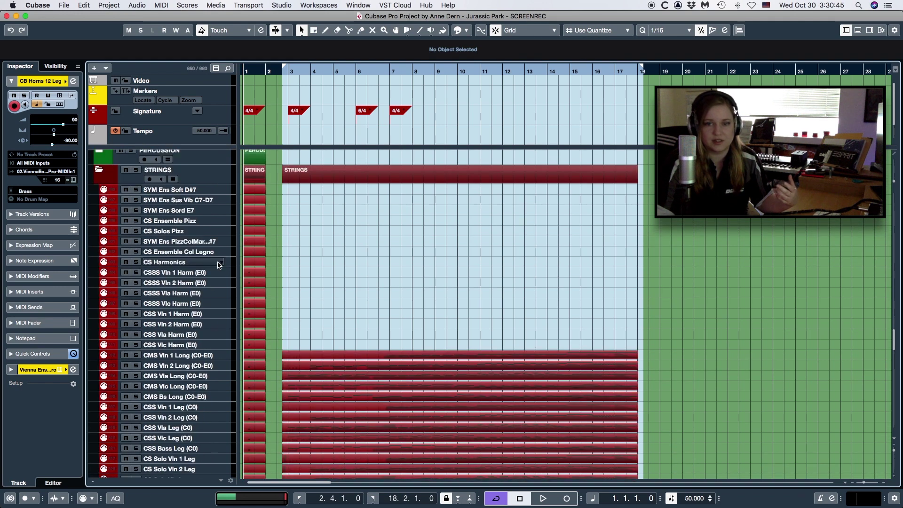
click(183, 355)
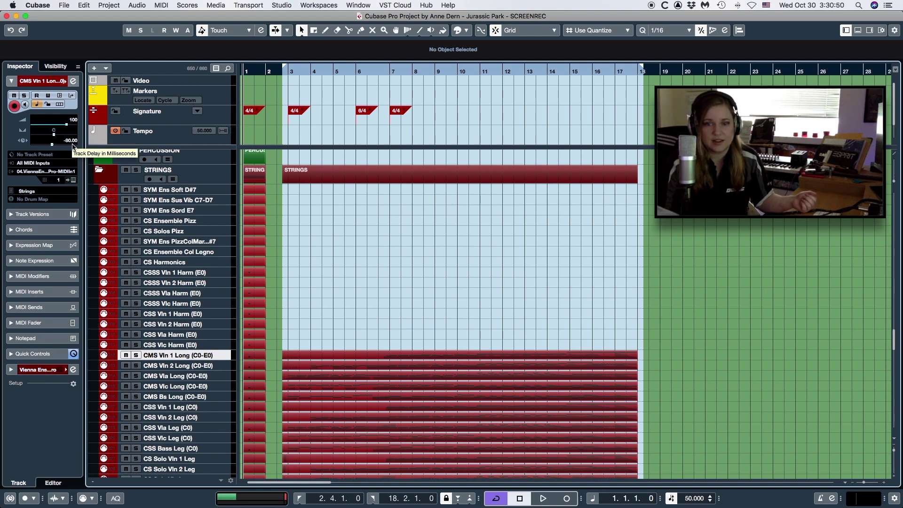
scroll(195, 290, down, 5)
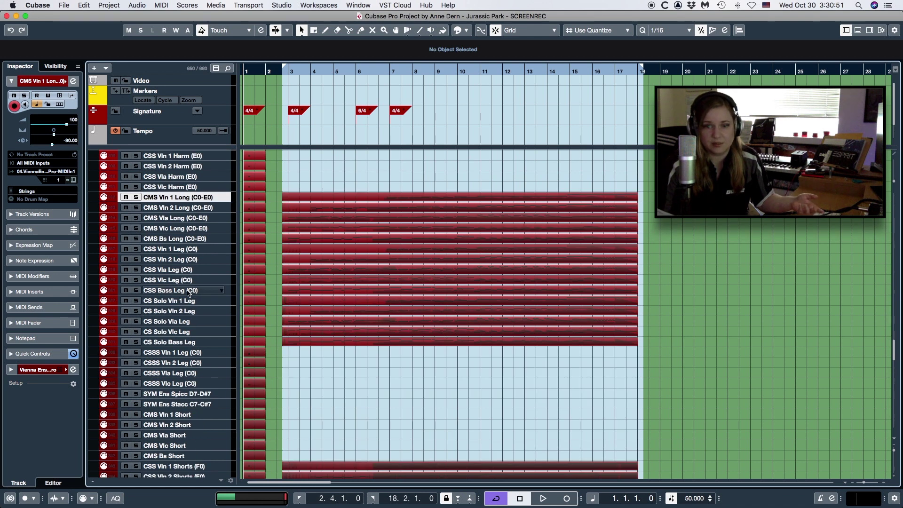
click(179, 301)
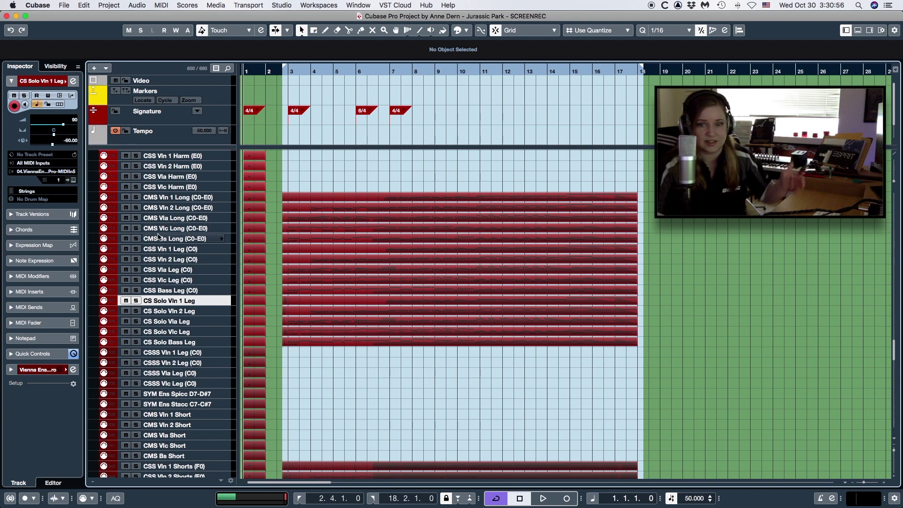
click(160, 250)
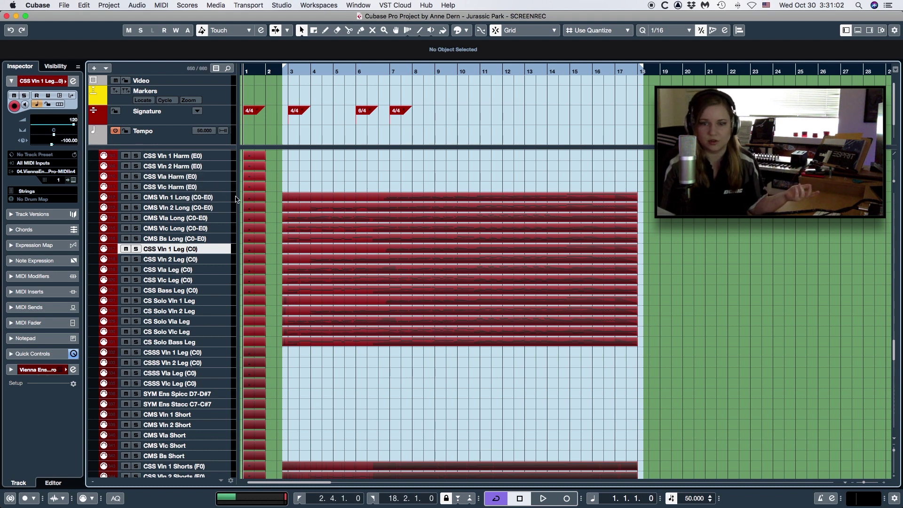
Step: Check the score in the other app, then select the 02 Theme From Jurassic Park audio event
key(super+Tab)
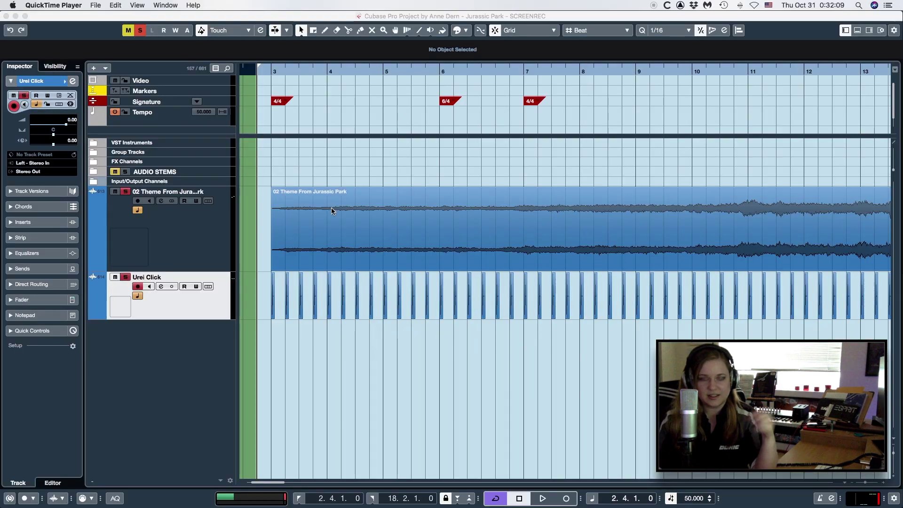
click(331, 208)
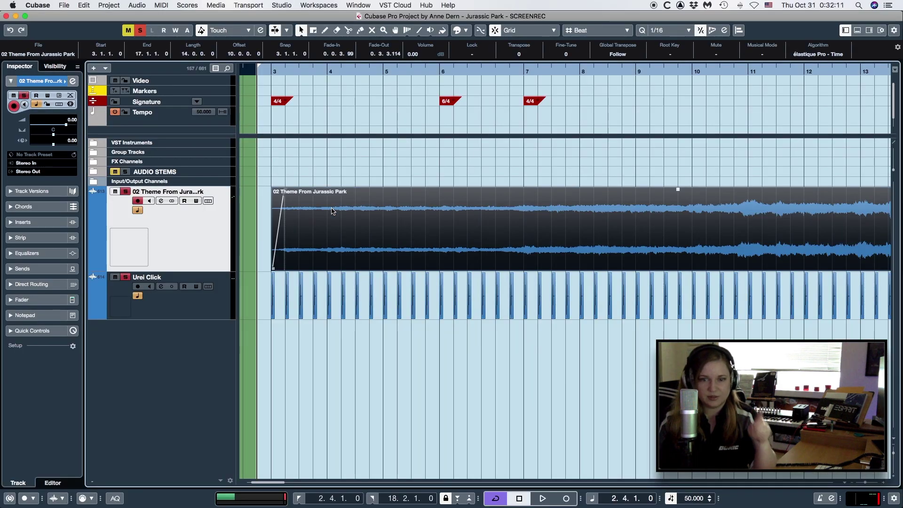
Step: Play the reference audio and open the Tempo Track Editor to view the tempo map
key(space)
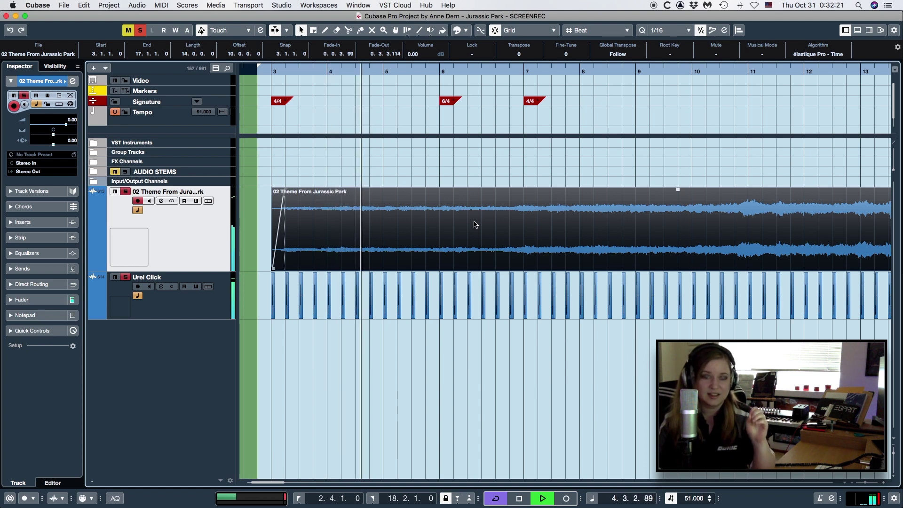
key(super+t)
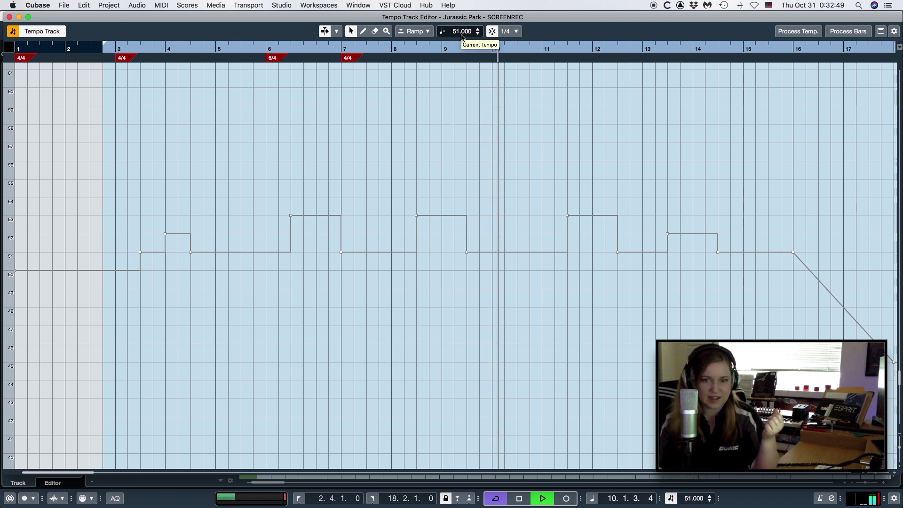
Step: Turn on Auto-Scroll and close the Tempo Track Editor while playback continues
key(f)
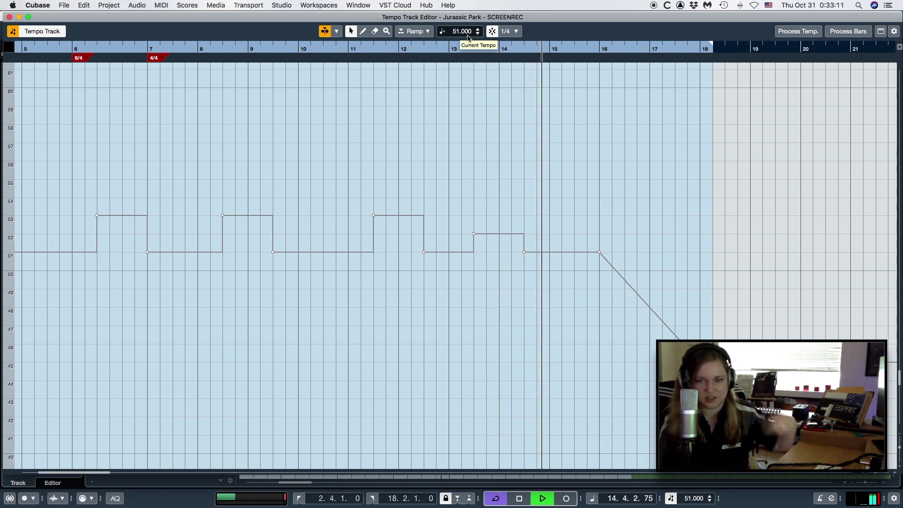
key(ctrl+t)
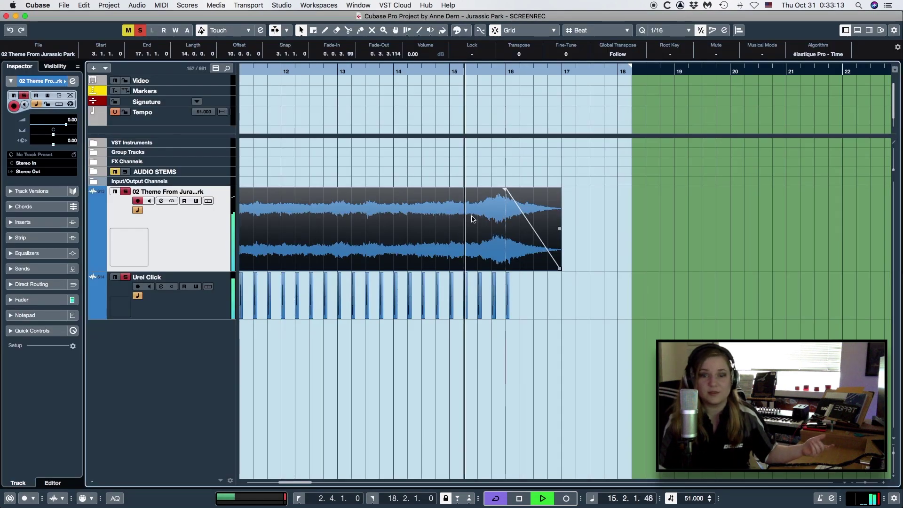
Step: Turn on Auto-Scroll so the SCREENREC 2 project view follows playback
key(f)
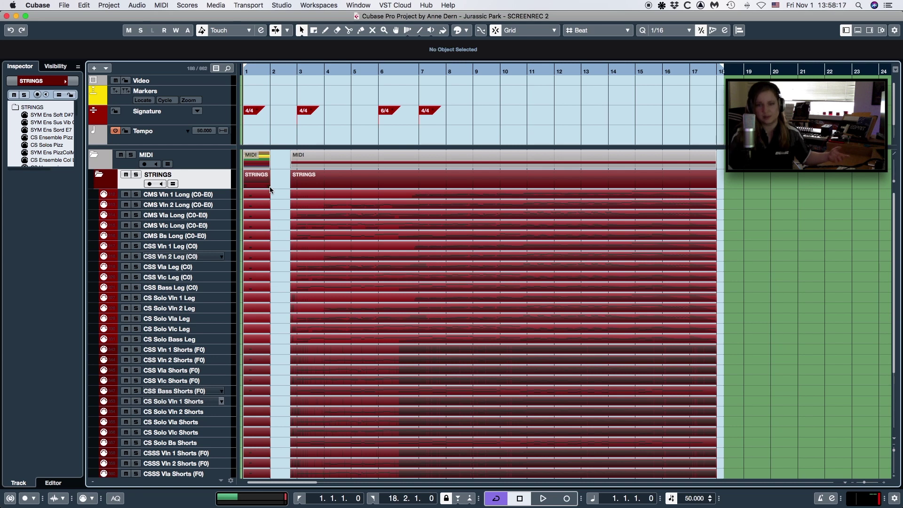
Step: Mute the string Shorts tracks from CSS Vln 1 Shorts through CSSS Vlc Shorts
drag(281, 193, 341, 344)
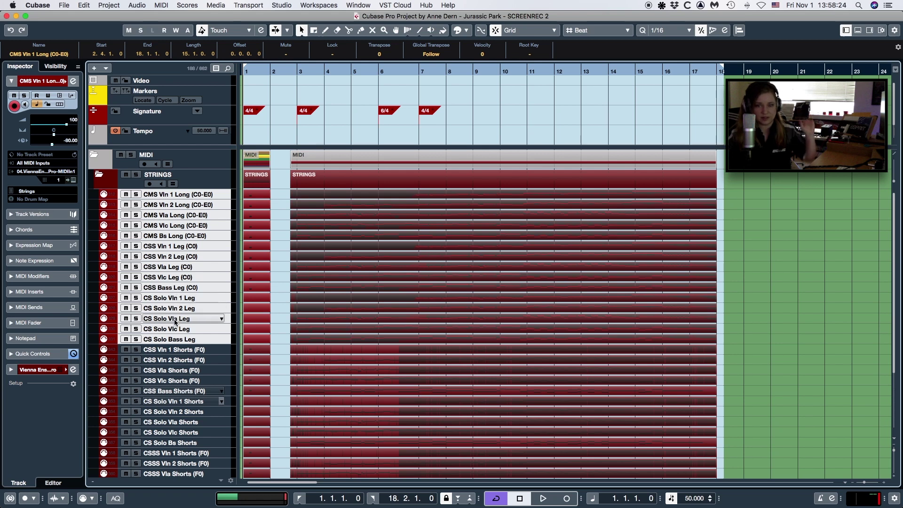
click(181, 351)
scroll(181, 354, down, 5)
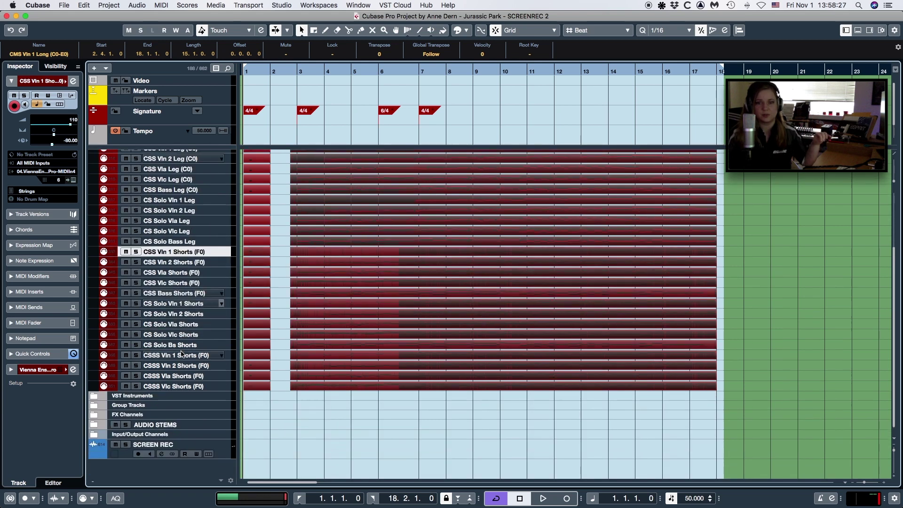
shift+click(180, 387)
key(m)
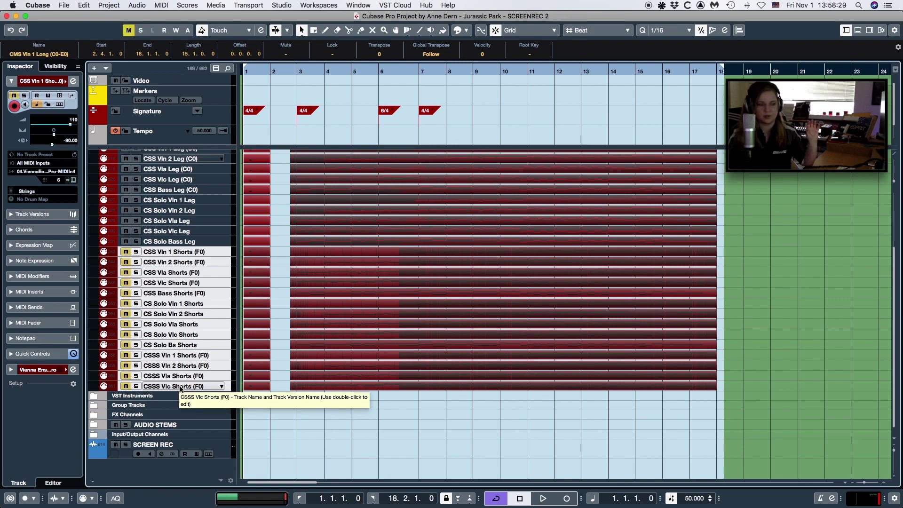
Step: Open the CMS Vln 1 Long part in the Key Editor
scroll(342, 366, up, 5)
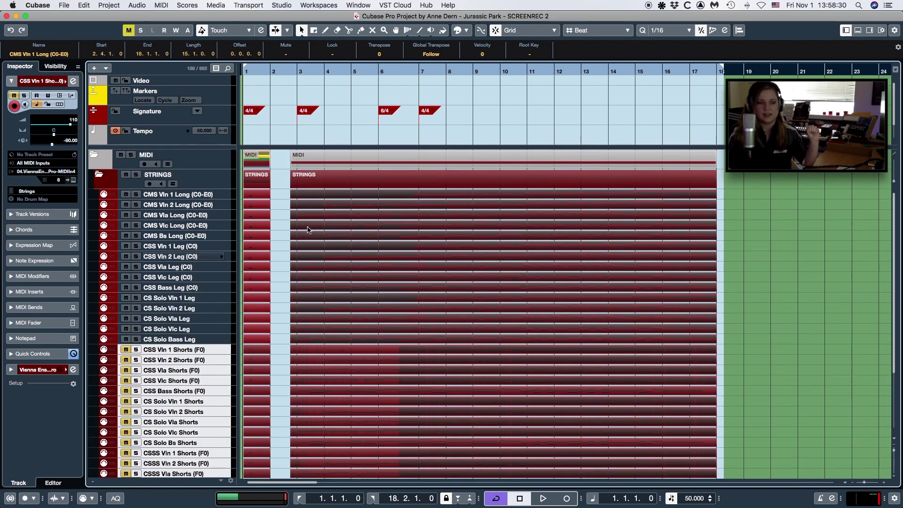
click(311, 195)
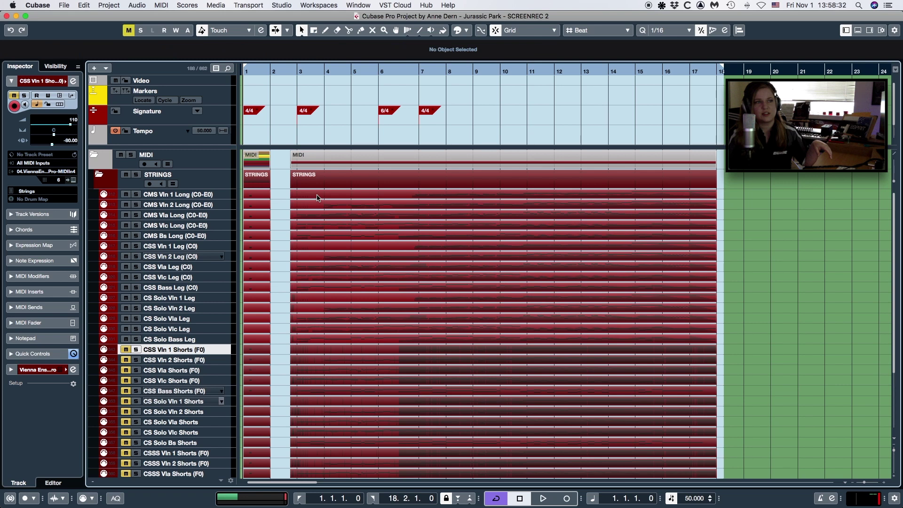
double_click(317, 198)
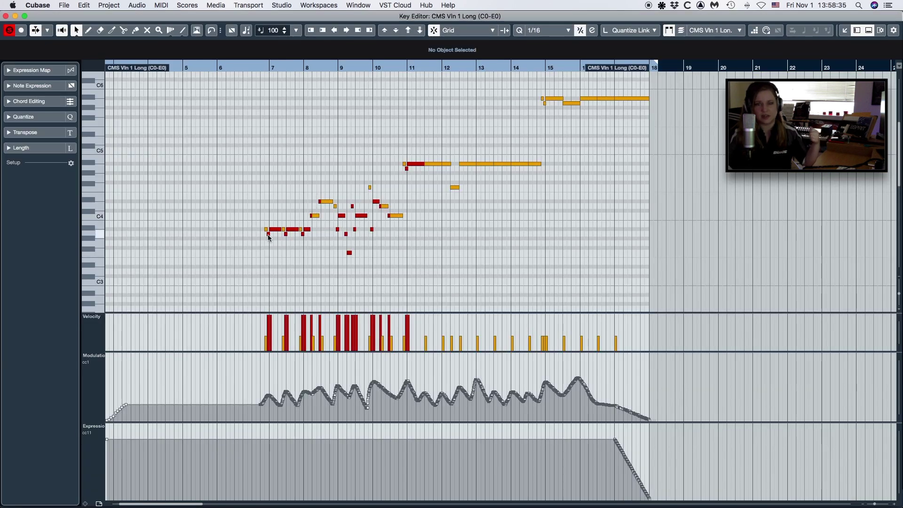
Step: Zoom the Key Editor in on the melody notes around bars 7 to 13
key(h)
key(h)
key(h)
key(h)
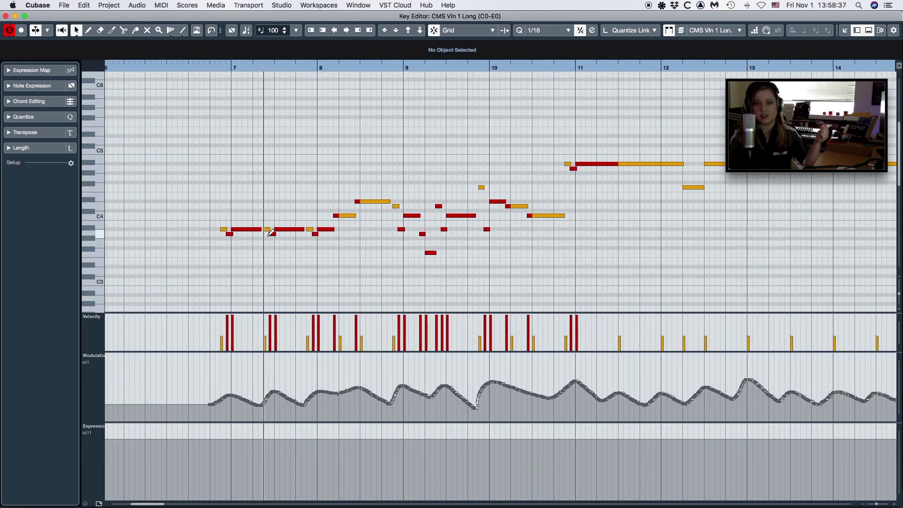
scroll(259, 242, left, 4)
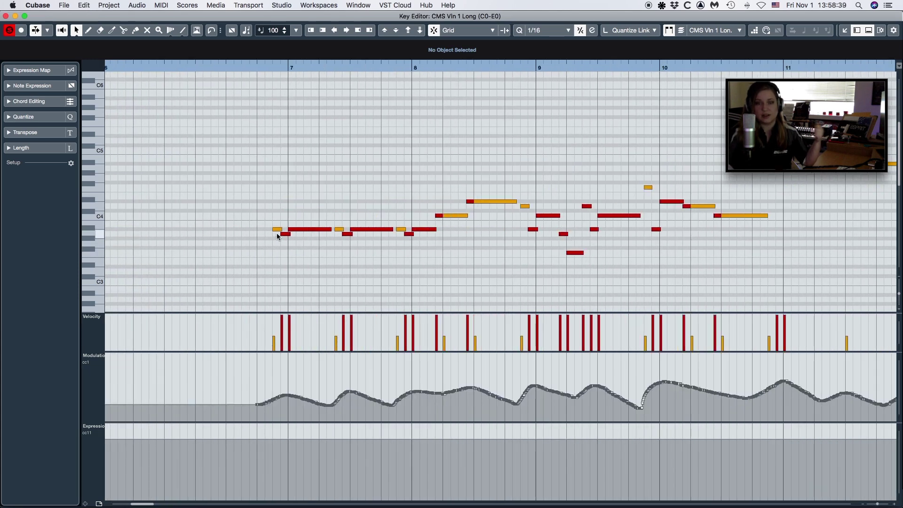
key(h)
key(h)
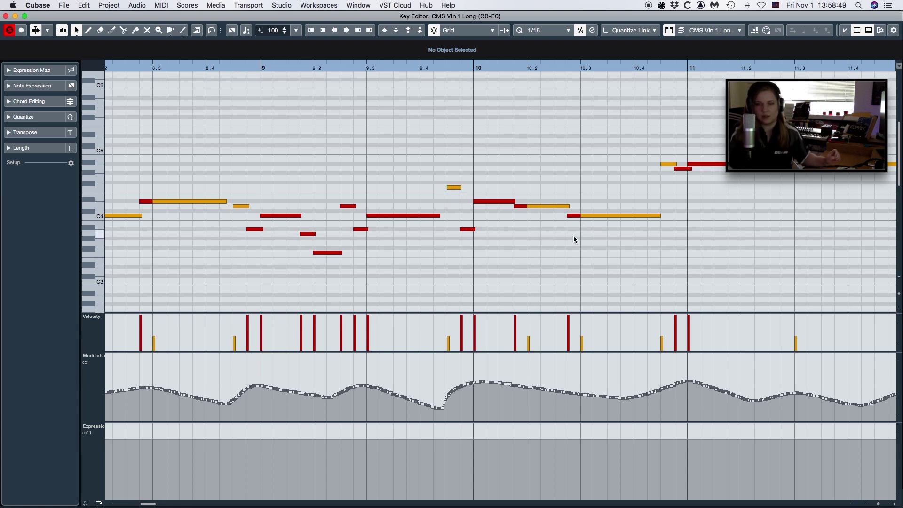
Step: Review the controller curves, close the Key Editor, and select parts CMS Vln 1 Long through CS Solo Bass Leg
scroll(574, 237, down, 6)
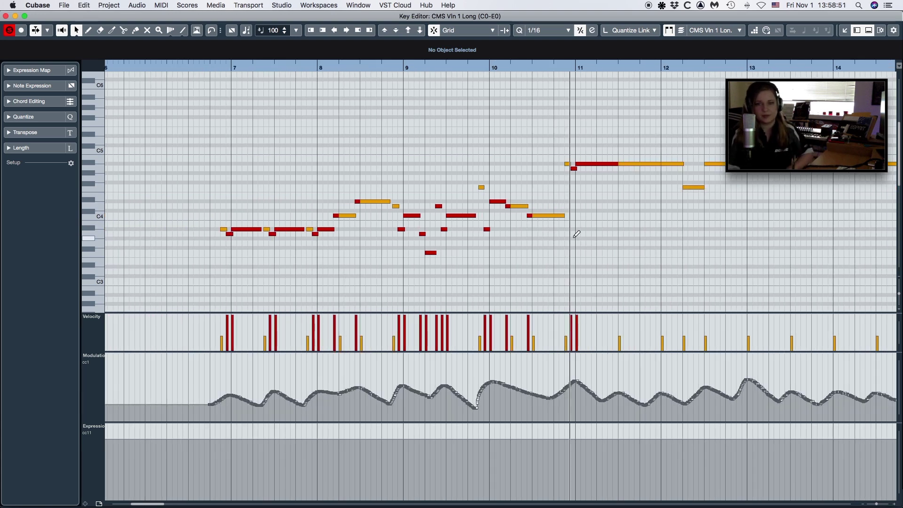
scroll(575, 235, down, 6)
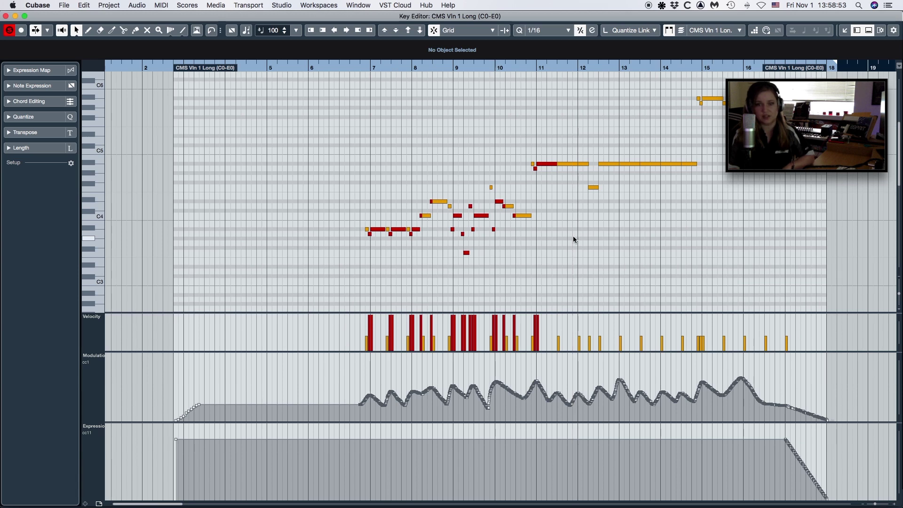
key(Return)
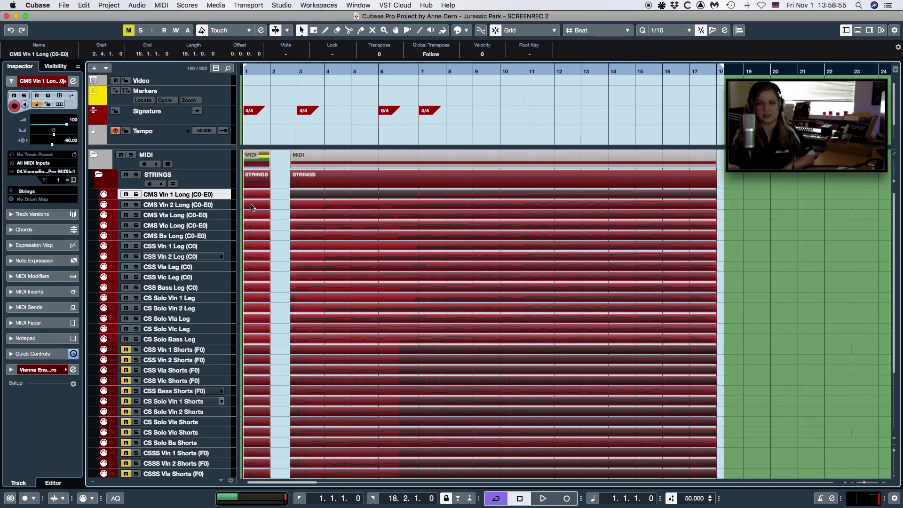
drag(284, 196, 310, 340)
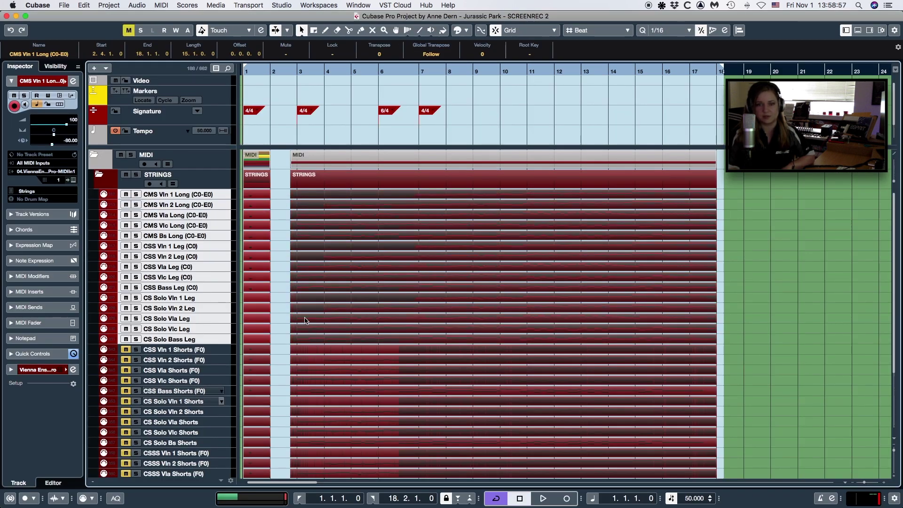